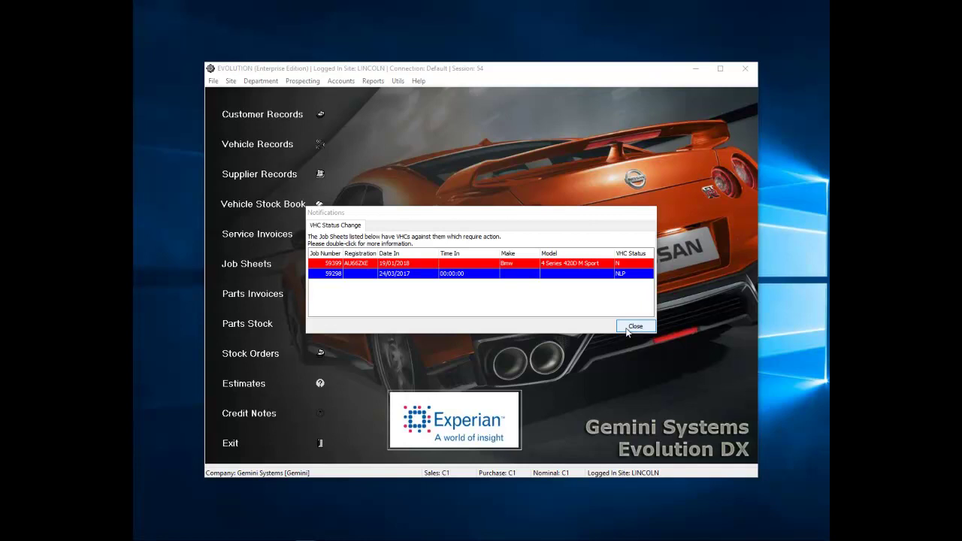
# Open the vehicle health check for the BMW 4 Series job sheet and look through its notes, photos and videos
pyautogui.doubleClick(488, 267)
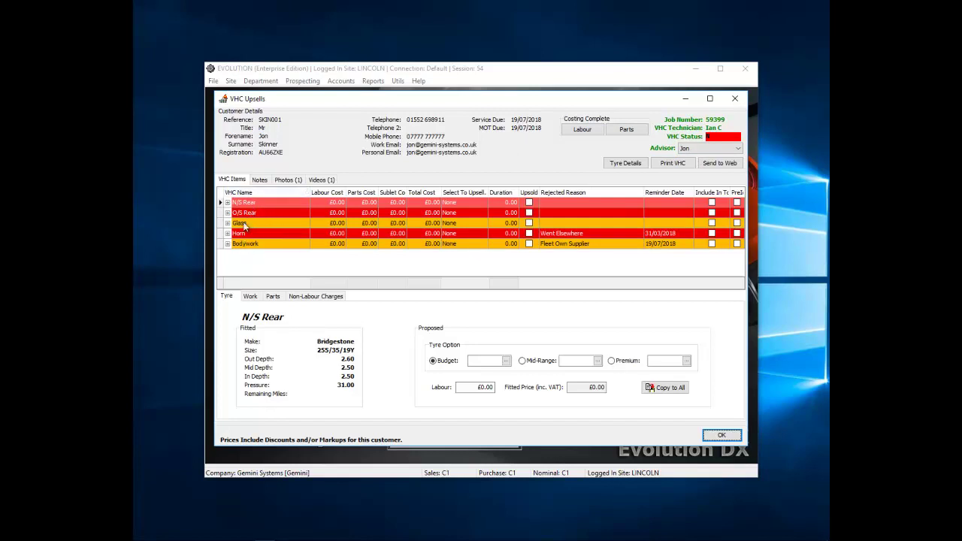
pyautogui.click(259, 181)
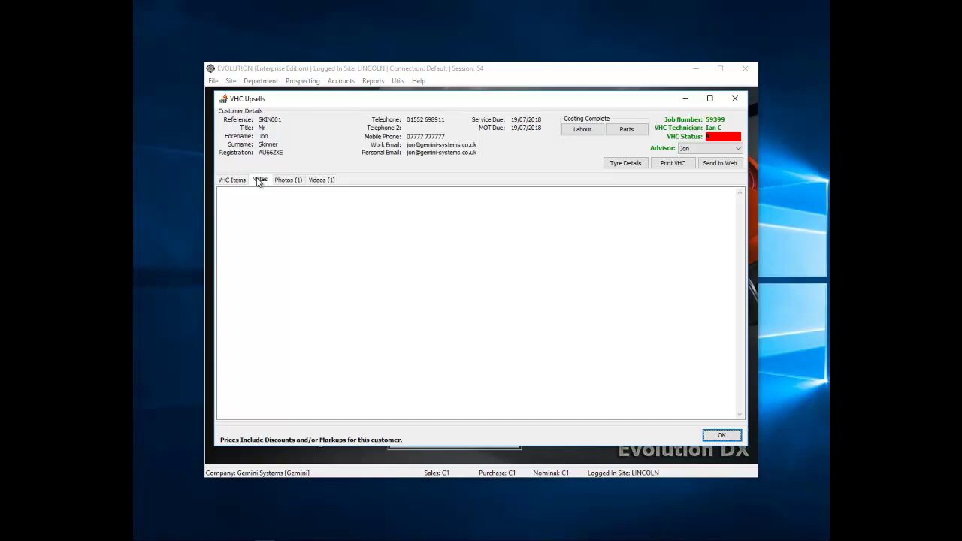
pyautogui.click(286, 181)
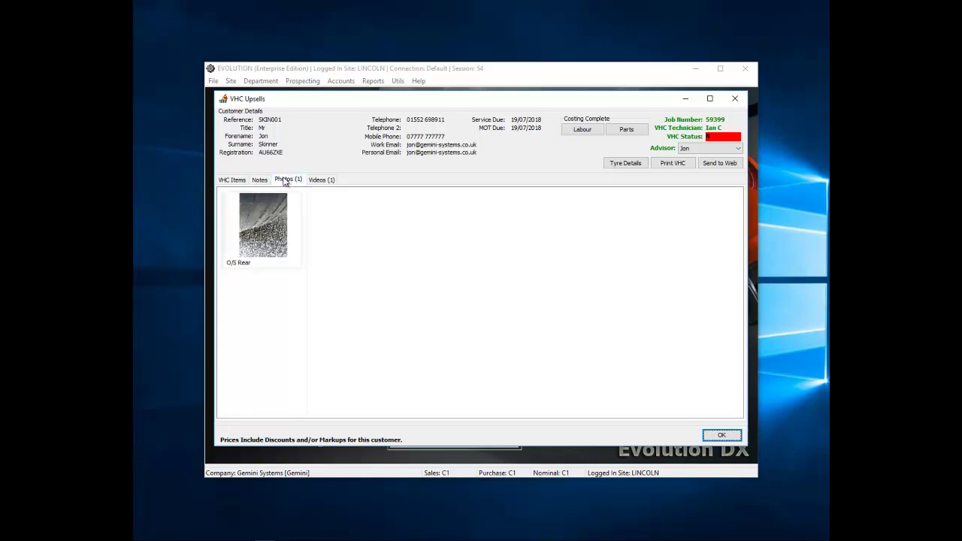
pyautogui.click(329, 182)
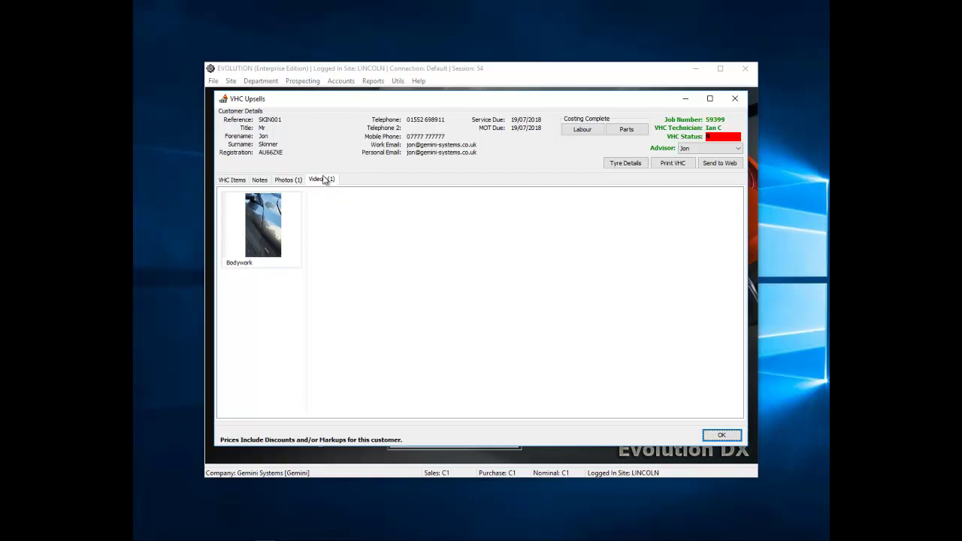
pyautogui.click(245, 182)
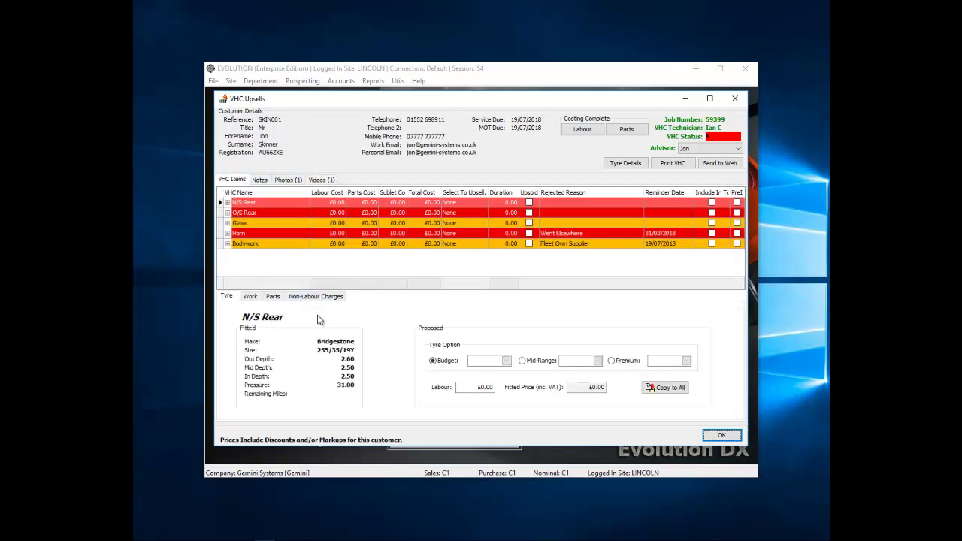
# Price the proposed N/S Rear tyre options at £50 for Budget, £100 for Mid-Range and £150 for Premium
pyautogui.click(482, 362)
pyautogui.click(564, 362)
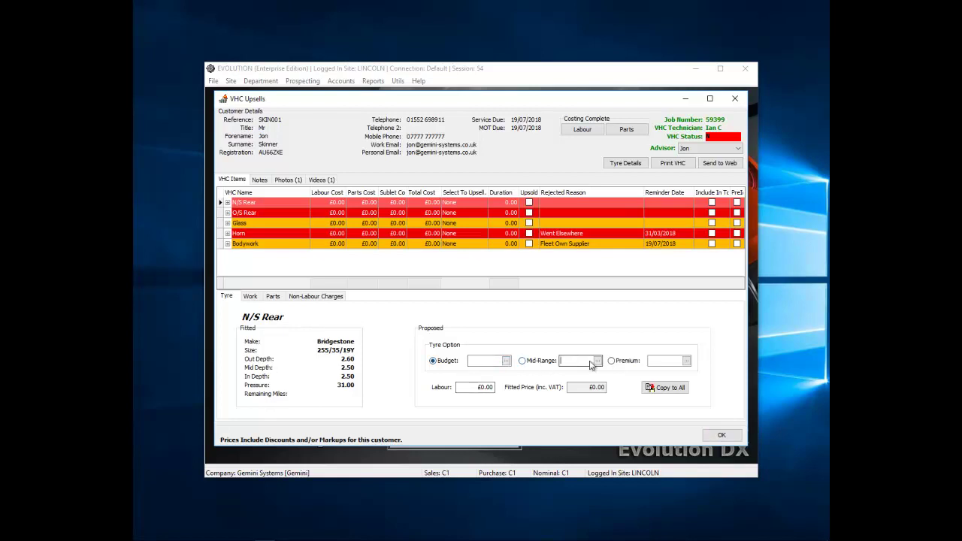
pyautogui.click(485, 362)
pyautogui.press('Tab')
pyautogui.write('100')
pyautogui.press('Tab')
pyautogui.write('150')
pyautogui.press('Tab')
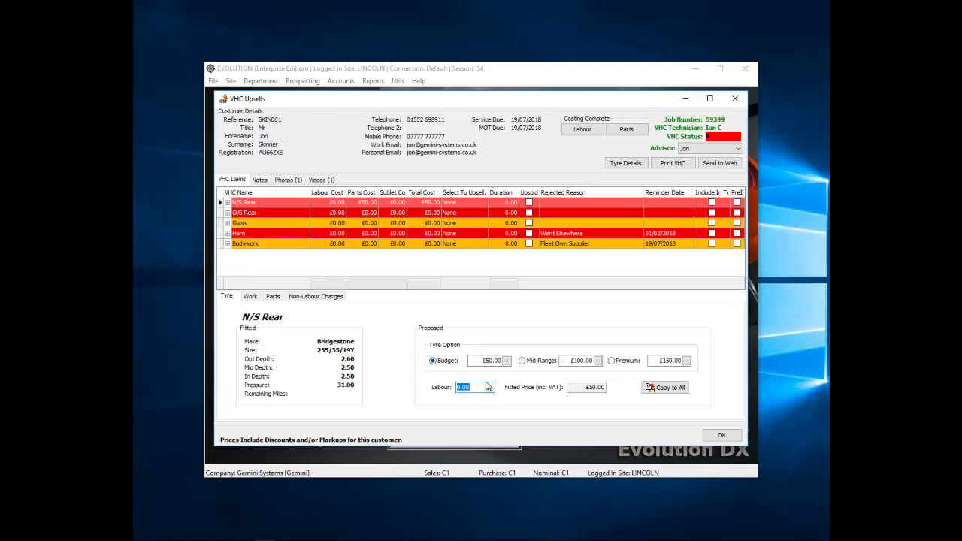
# Check the N/S Rear parts list, then copy the proposed tyre prices to all tyre items
pyautogui.click(272, 297)
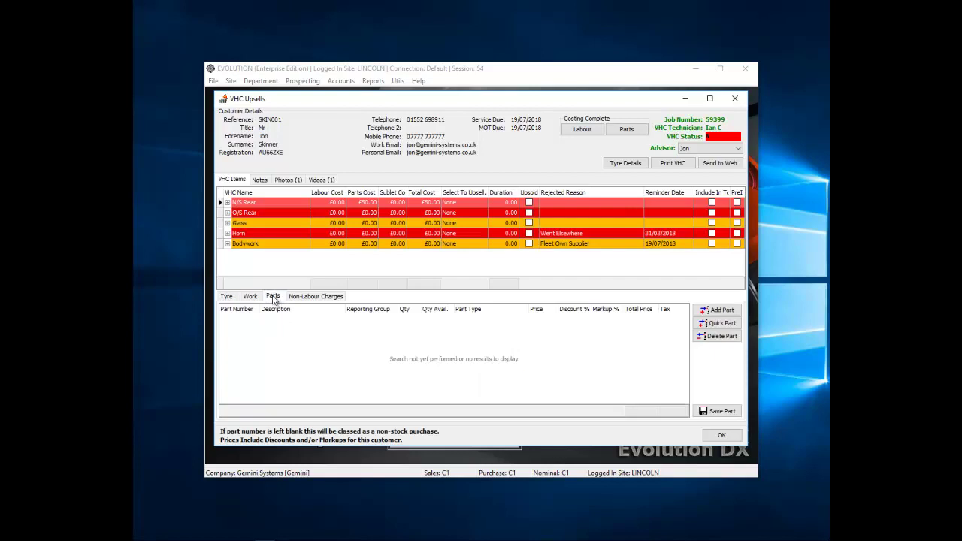
pyautogui.click(229, 298)
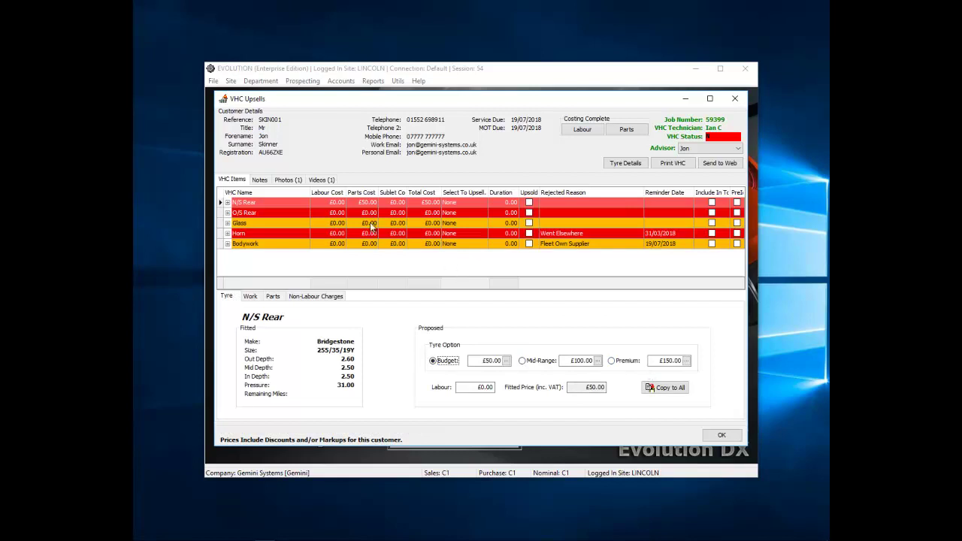
pyautogui.click(666, 386)
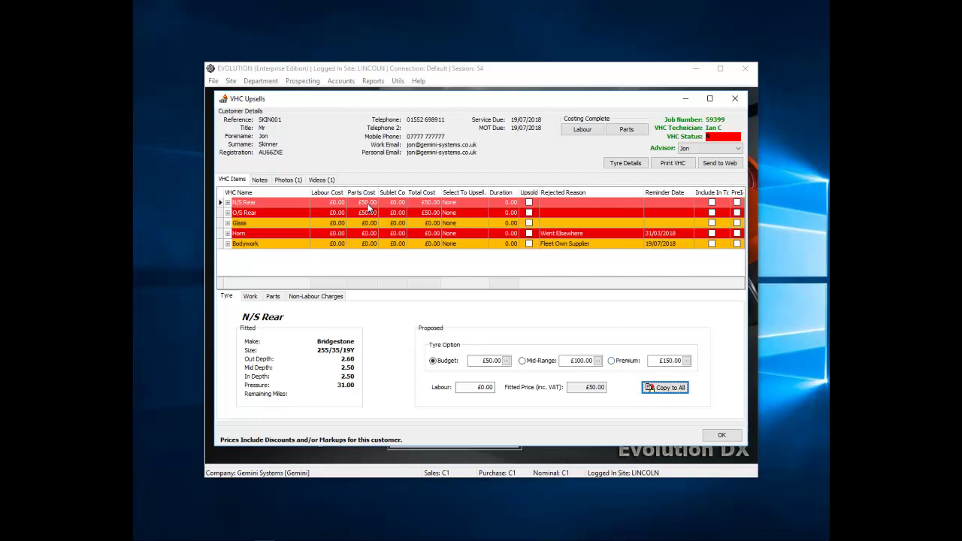
# Add a quick work line "Replace Glass" to the Glass item, with 1.00 unit at £100.00
pyautogui.click(270, 225)
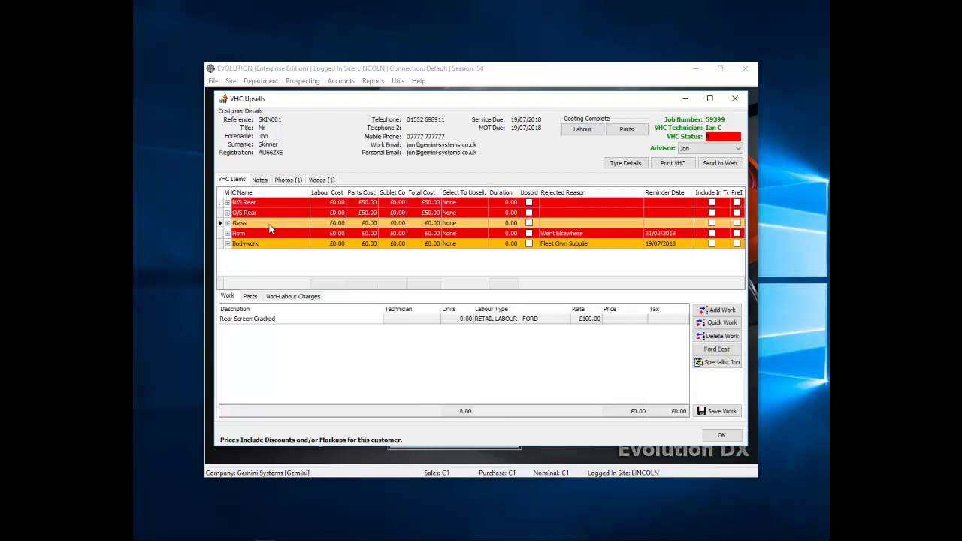
pyautogui.click(269, 234)
pyautogui.click(265, 245)
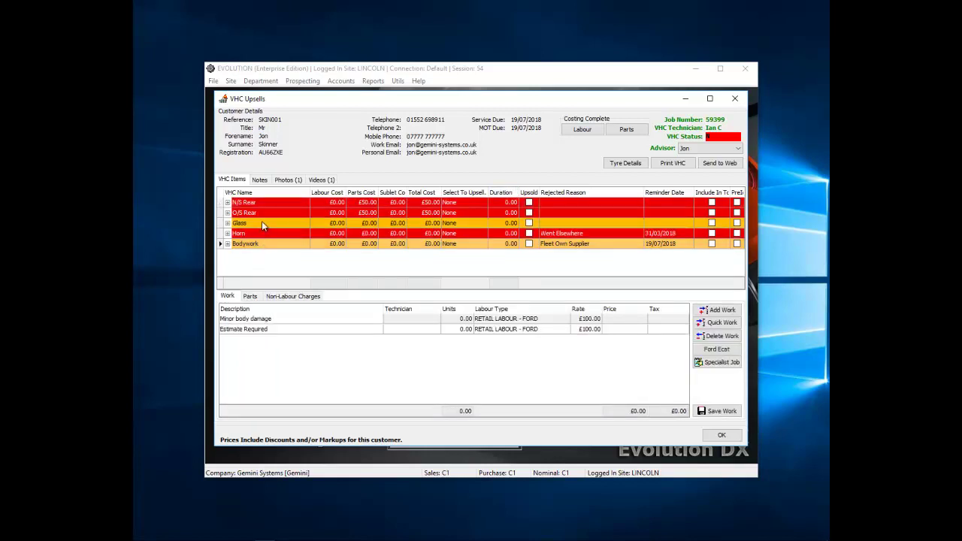
pyautogui.click(261, 222)
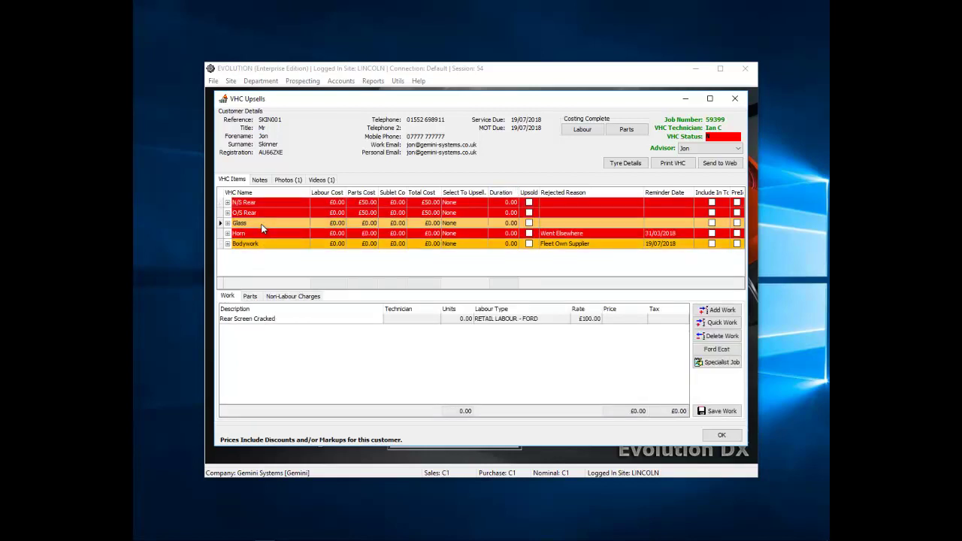
pyautogui.click(720, 323)
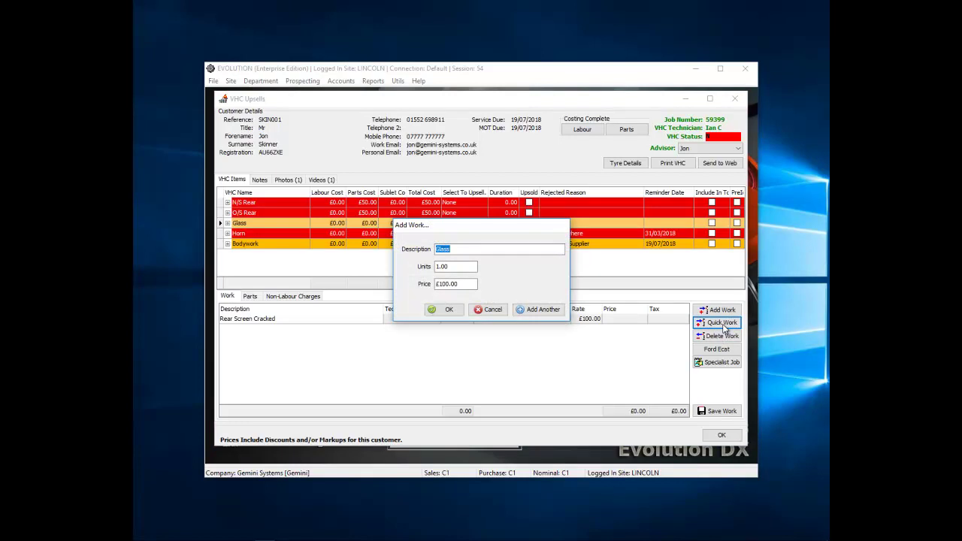
pyautogui.press('Home')
pyautogui.write('Replace')
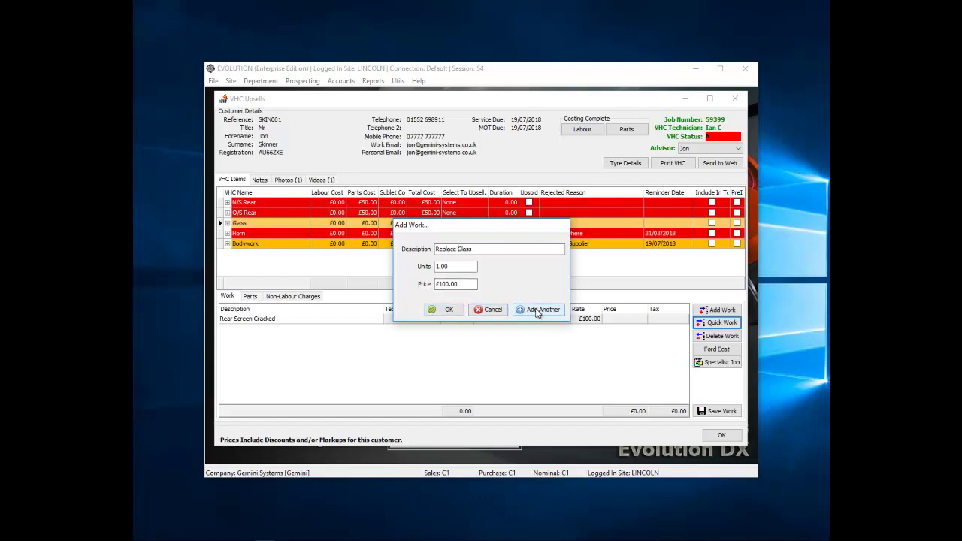
pyautogui.click(443, 308)
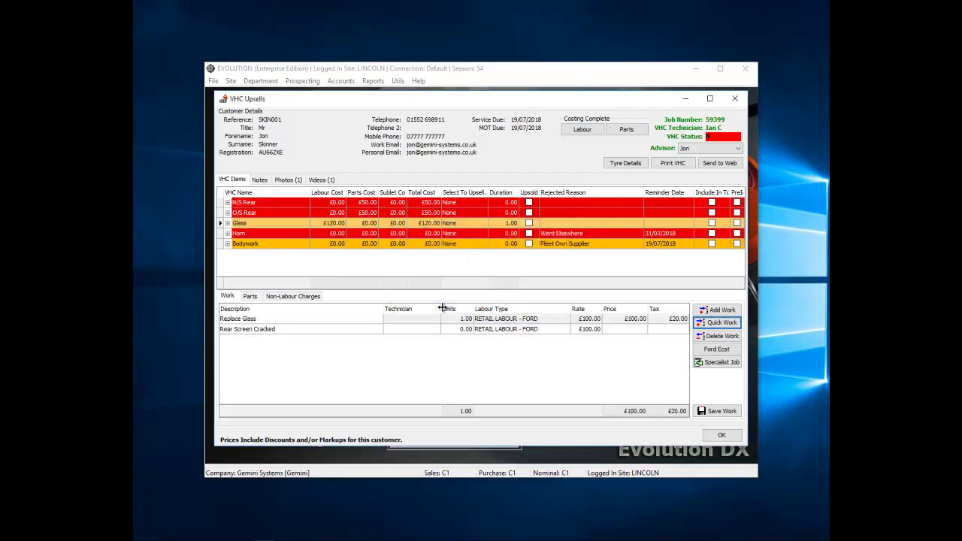
# Add a quick part "Window" to the Glass item, with quantity 1.00 and a price of £250.00
pyautogui.click(250, 297)
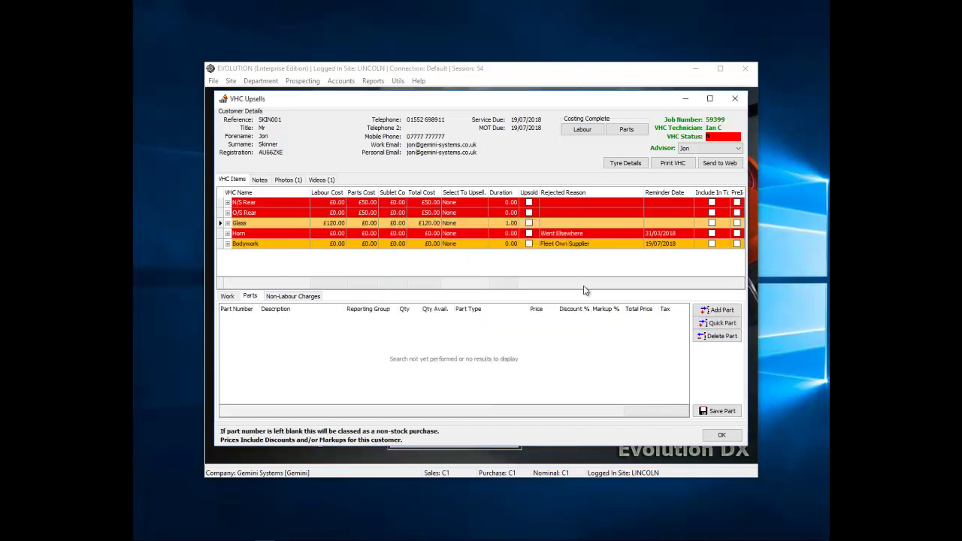
pyautogui.click(729, 329)
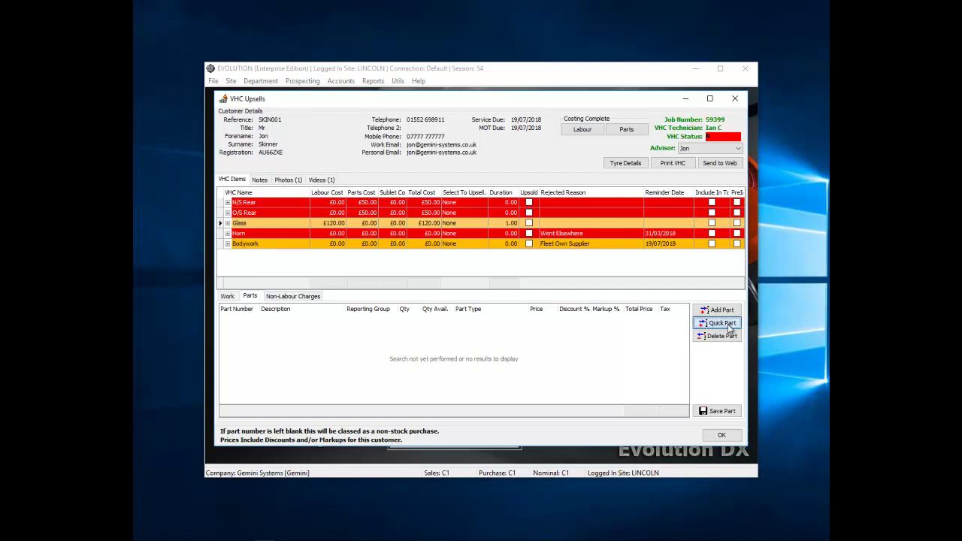
pyautogui.write('Window')
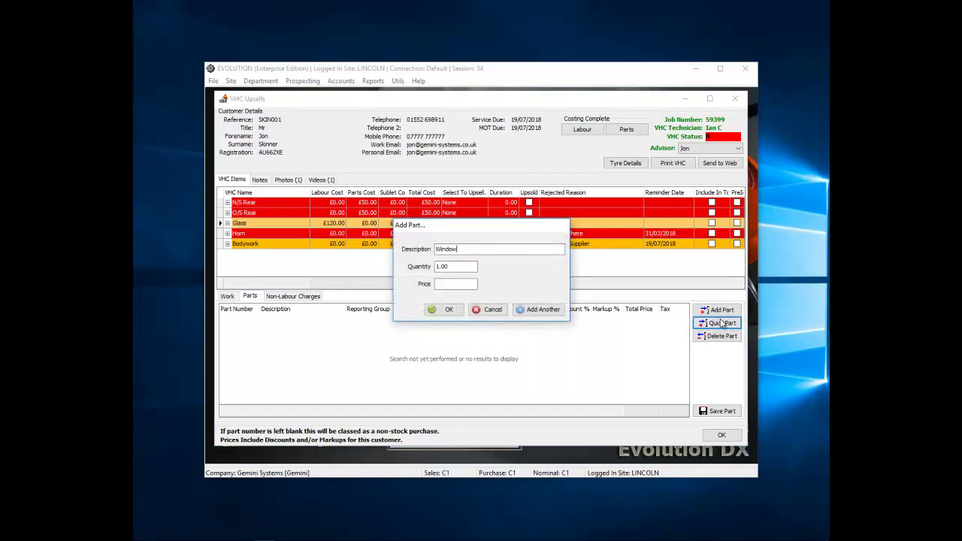
pyautogui.press('Tab')
pyautogui.press('Tab')
pyautogui.click(448, 311)
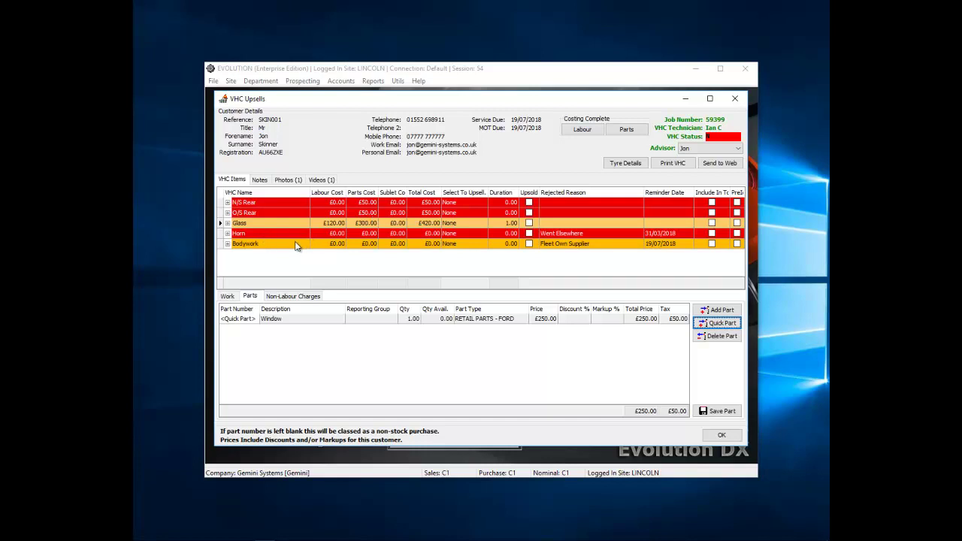
# Mark labour costing as completed for this health check and view the tyre details
pyautogui.click(578, 132)
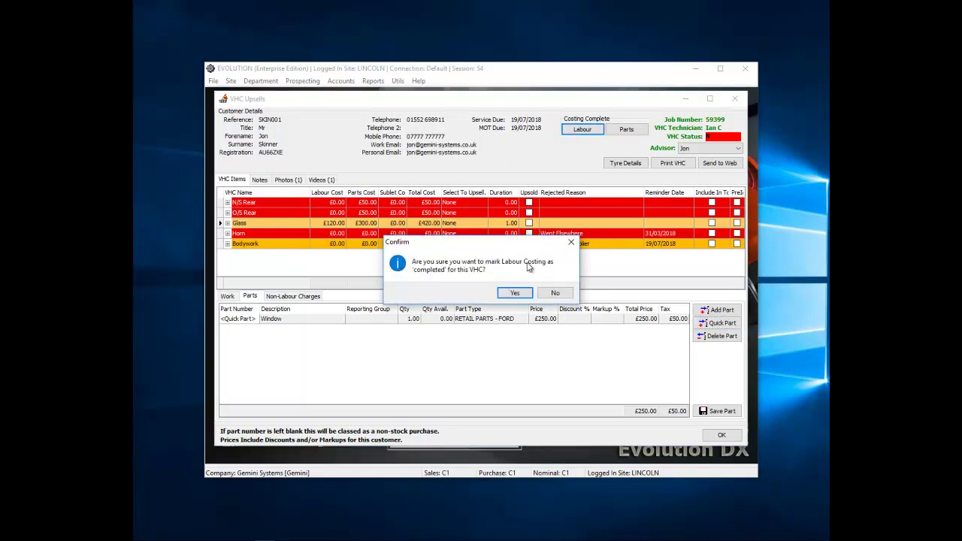
pyautogui.click(515, 294)
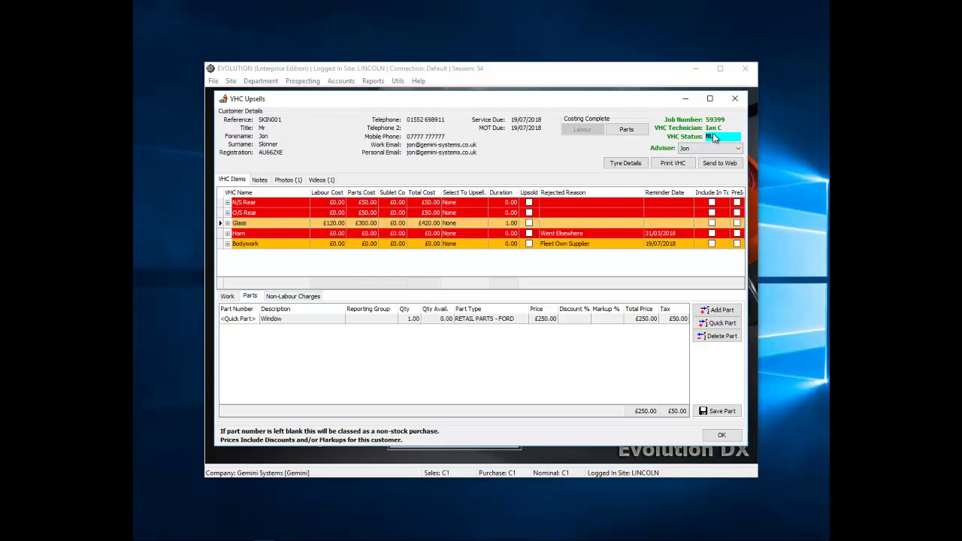
pyautogui.click(628, 165)
pyautogui.click(636, 320)
# Send the health check to the web despite unfinished costing, include the ticked video and photo, and preview the page
pyautogui.click(722, 168)
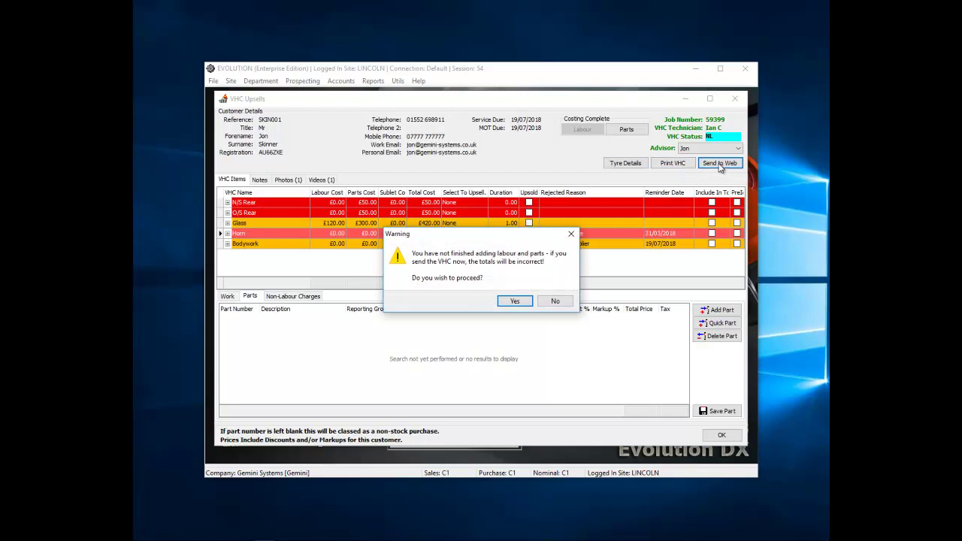
pyautogui.click(515, 301)
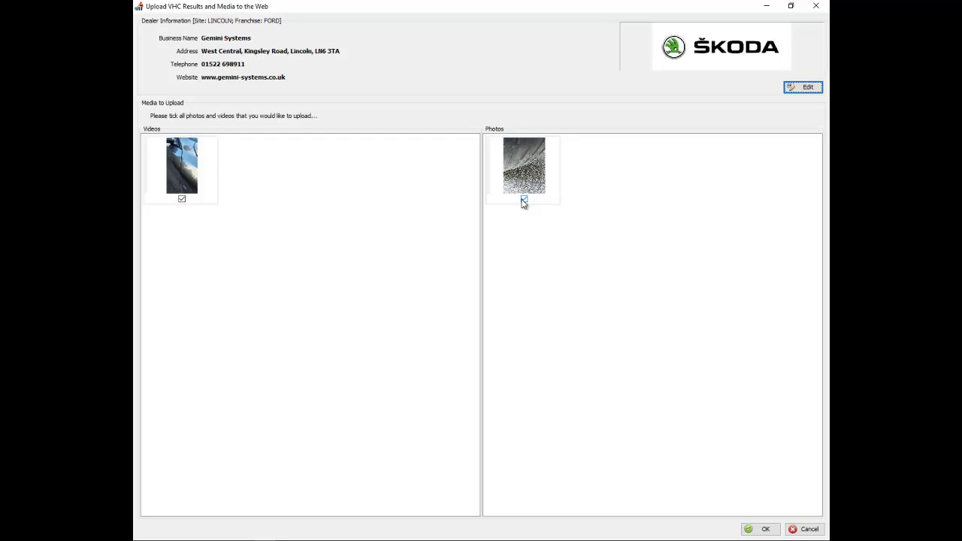
pyautogui.click(761, 529)
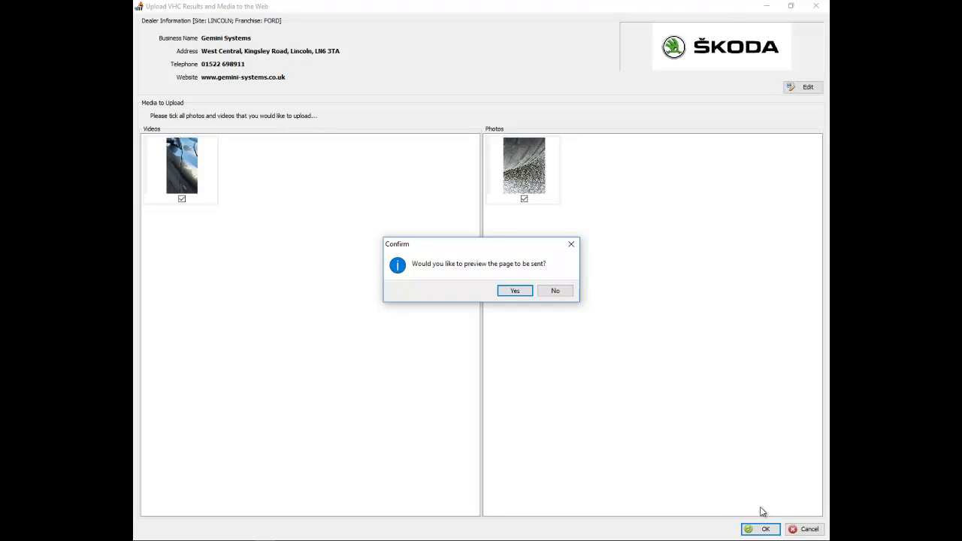
pyautogui.click(516, 291)
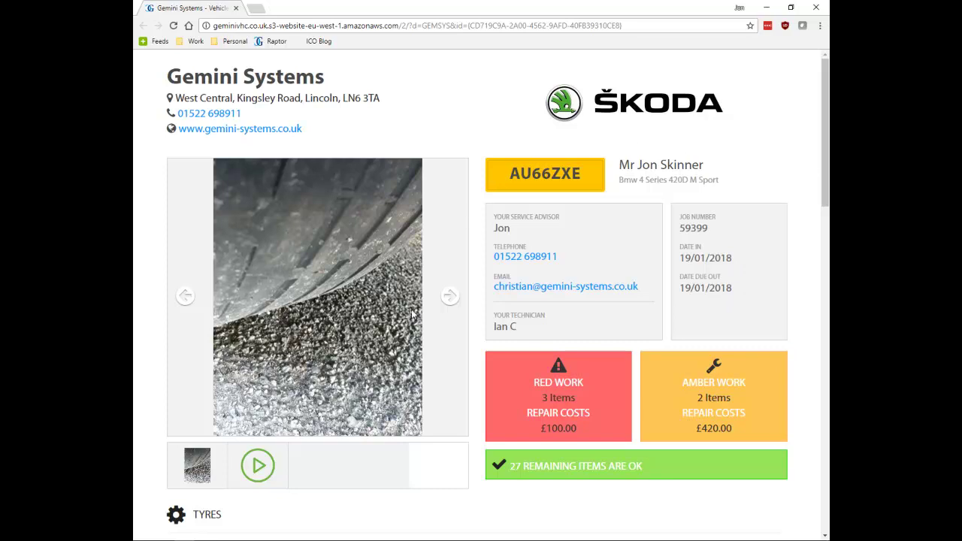
# Review the preview page's video, red and amber work with repair costs, and tyre table, then close the page
pyautogui.click(448, 297)
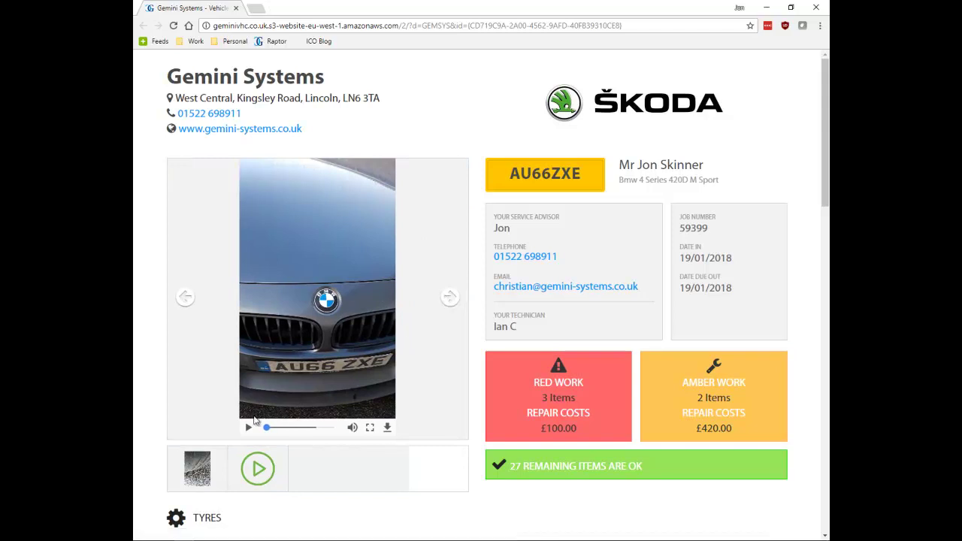
pyautogui.click(249, 429)
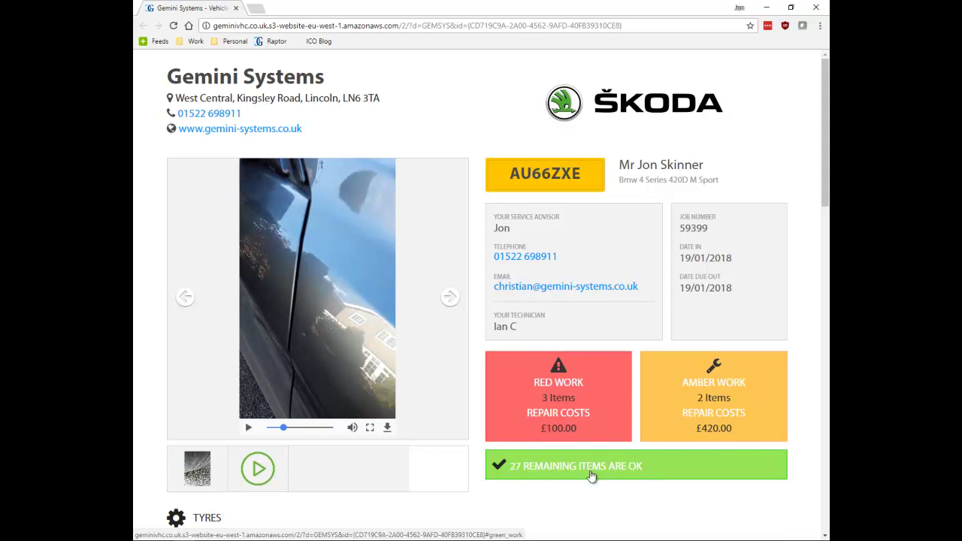
pyautogui.click(581, 425)
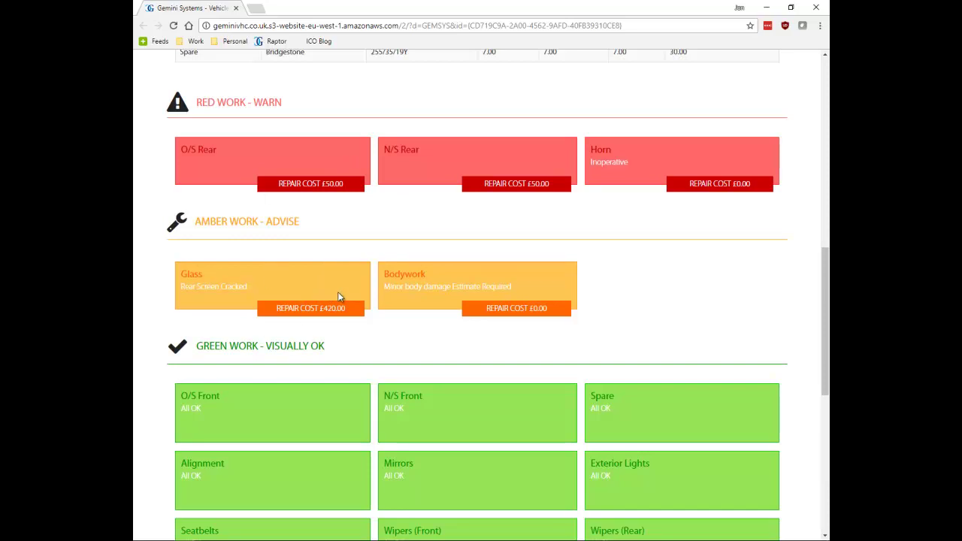
pyautogui.scroll(2, 334, 288)
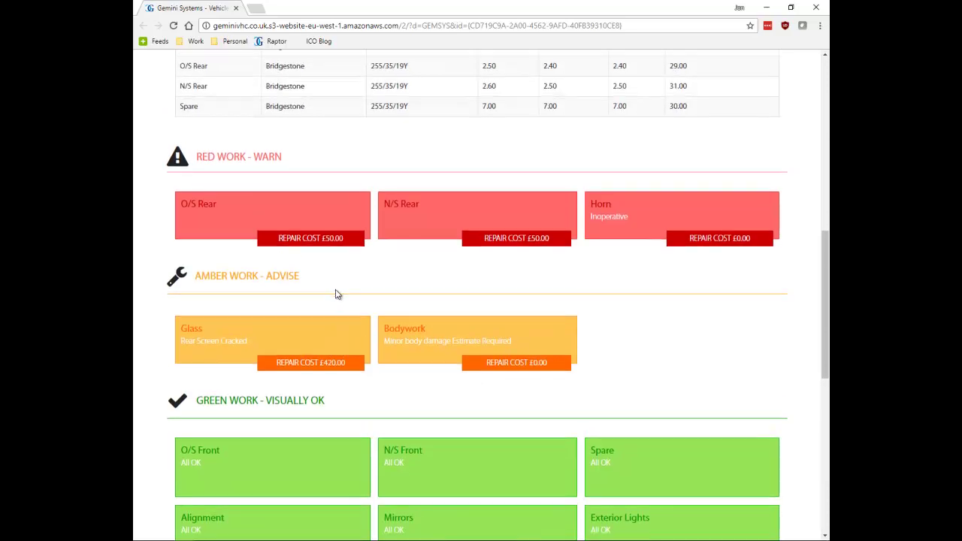
pyautogui.scroll(1, 464, 225)
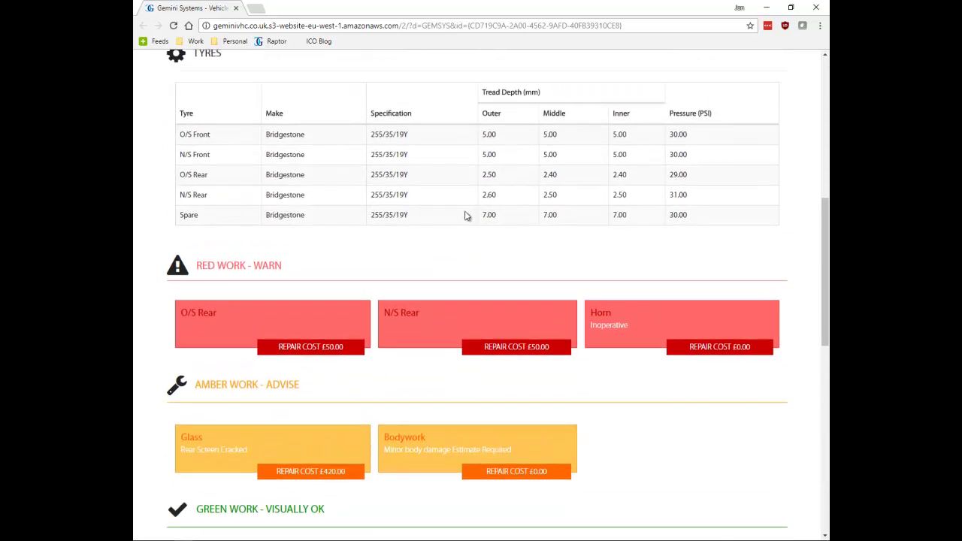
pyautogui.click(823, 8)
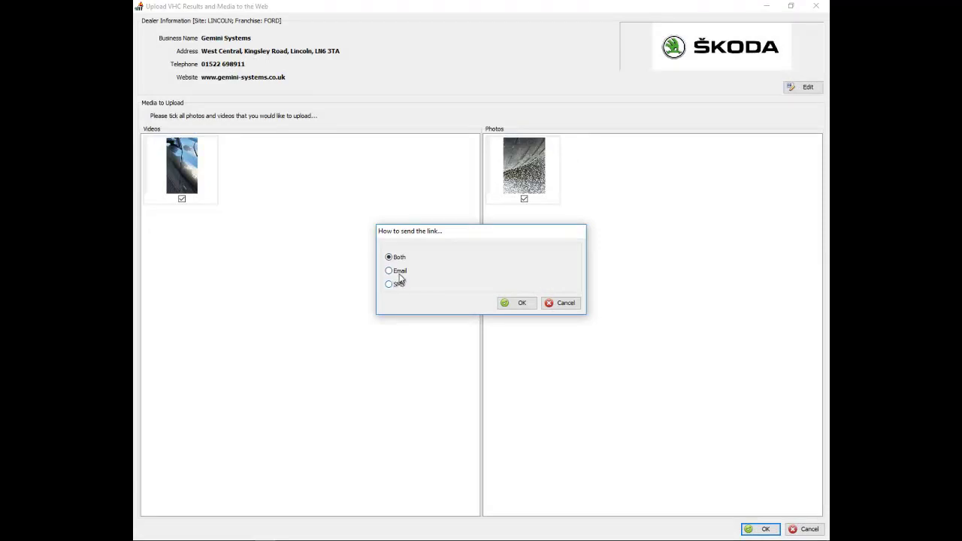
# Choose both email and SMS for sending the link, and send the prepared results email to the customer
pyautogui.click(518, 303)
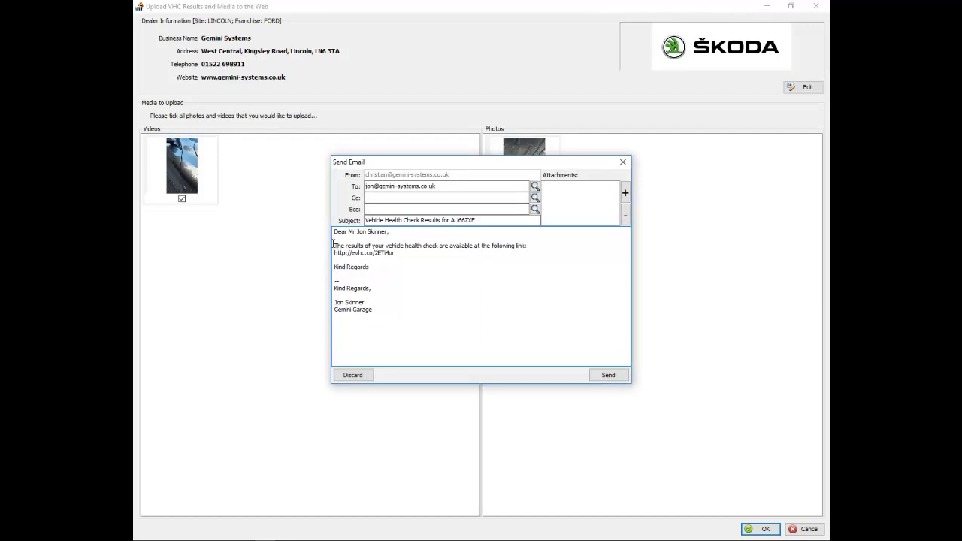
pyautogui.moveTo(528, 243); pyautogui.dragTo(333, 245)
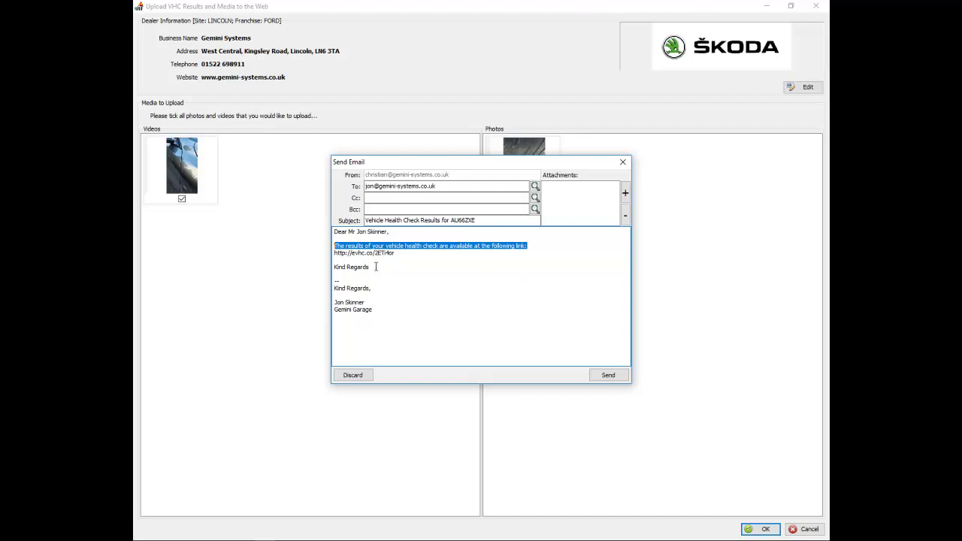
pyautogui.click(615, 374)
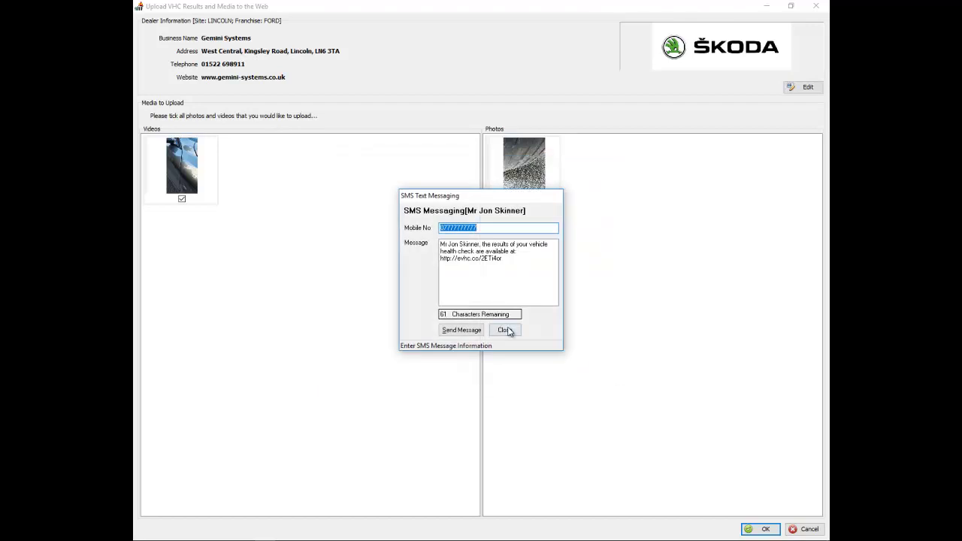
# Send the prepared SMS with the results link to the customer and finish with the VHC upsells
pyautogui.click(466, 331)
pyautogui.click(497, 333)
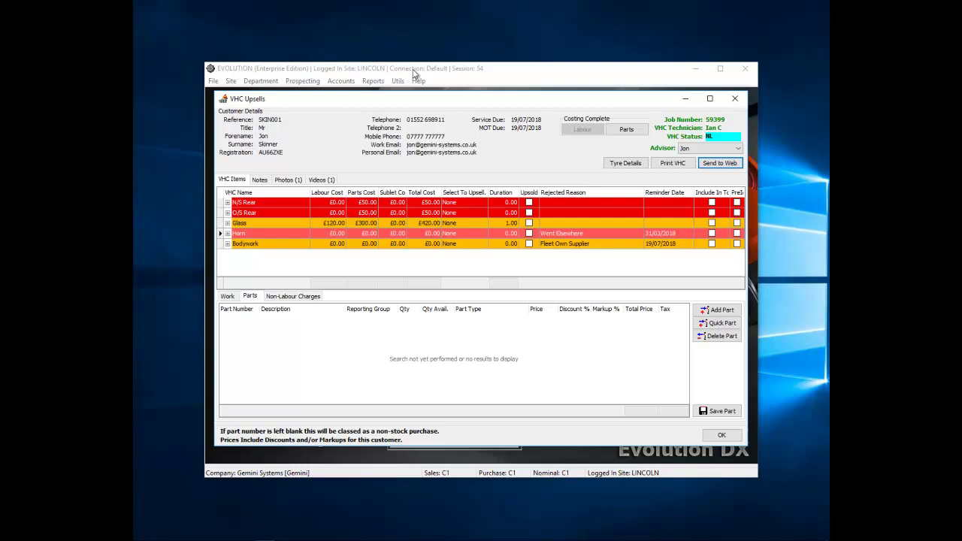
pyautogui.click(724, 436)
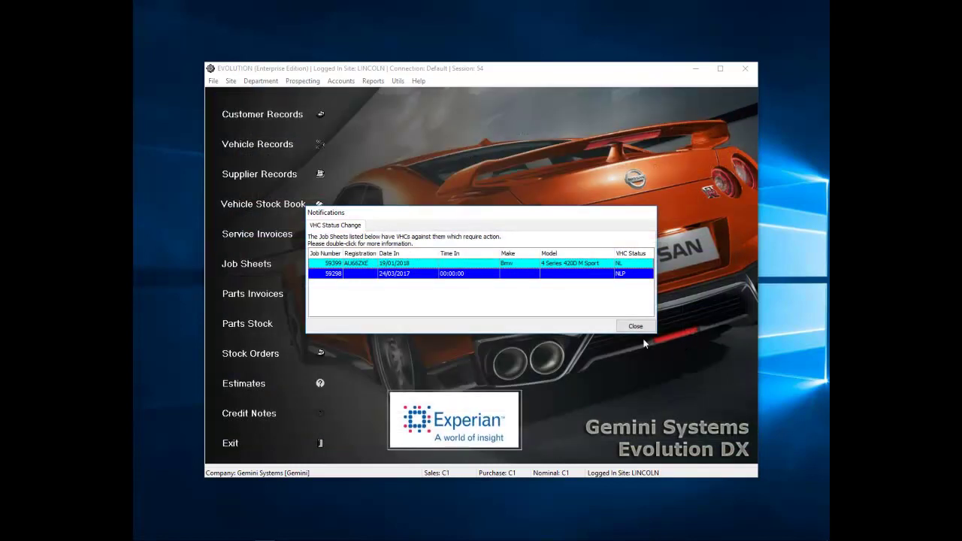
# Open the job sheets, dismissing the VHC notifications, and review the work-in-progress health checks in the VHC Hub before closing it
pyautogui.click(645, 331)
pyautogui.click(259, 264)
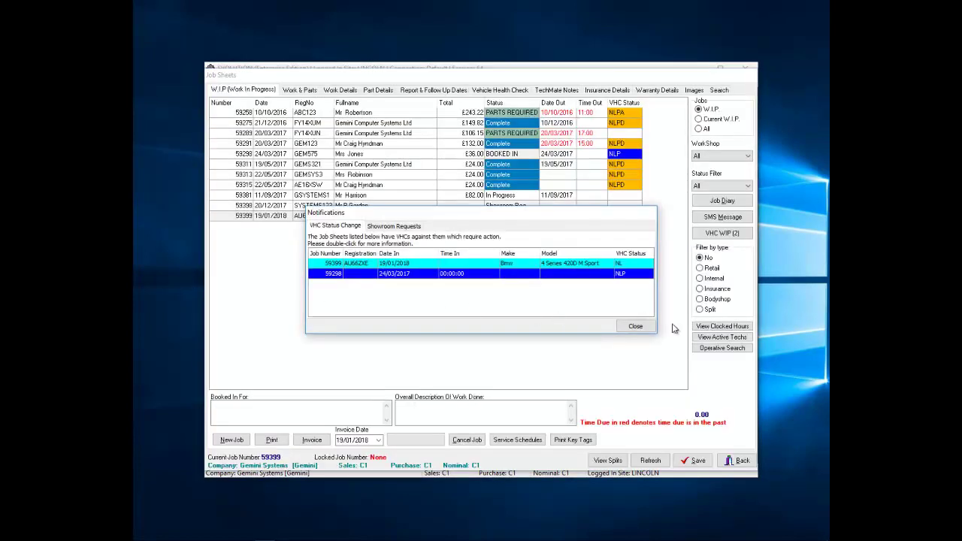
pyautogui.click(637, 327)
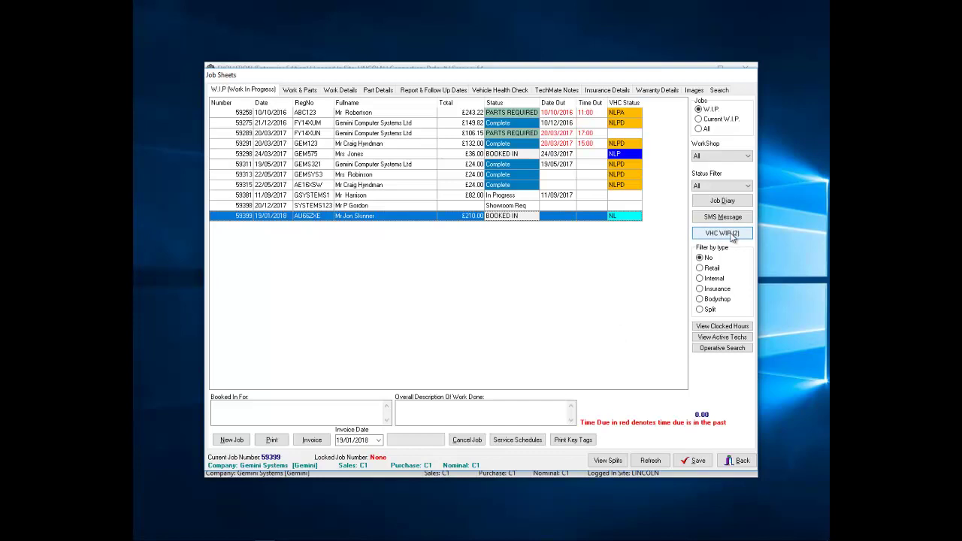
pyautogui.click(733, 237)
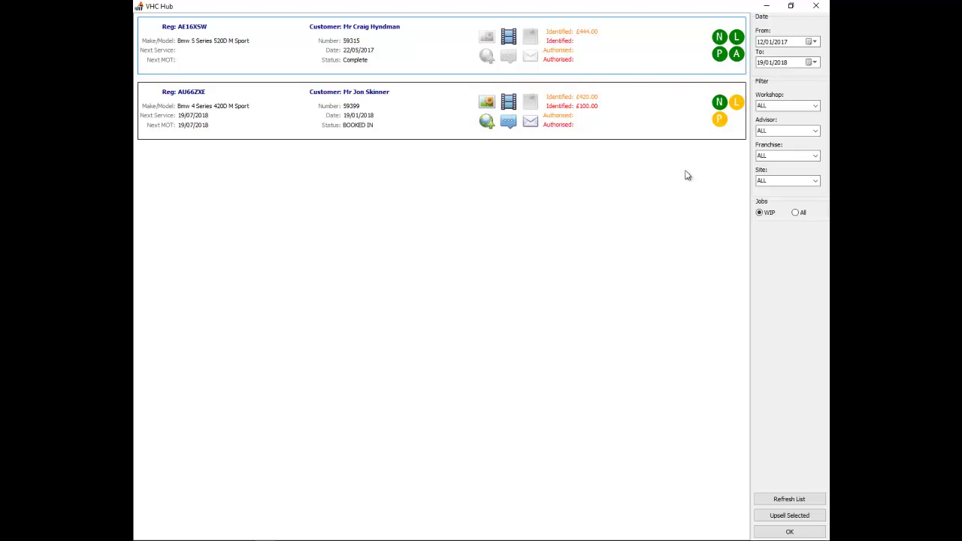
pyautogui.click(782, 532)
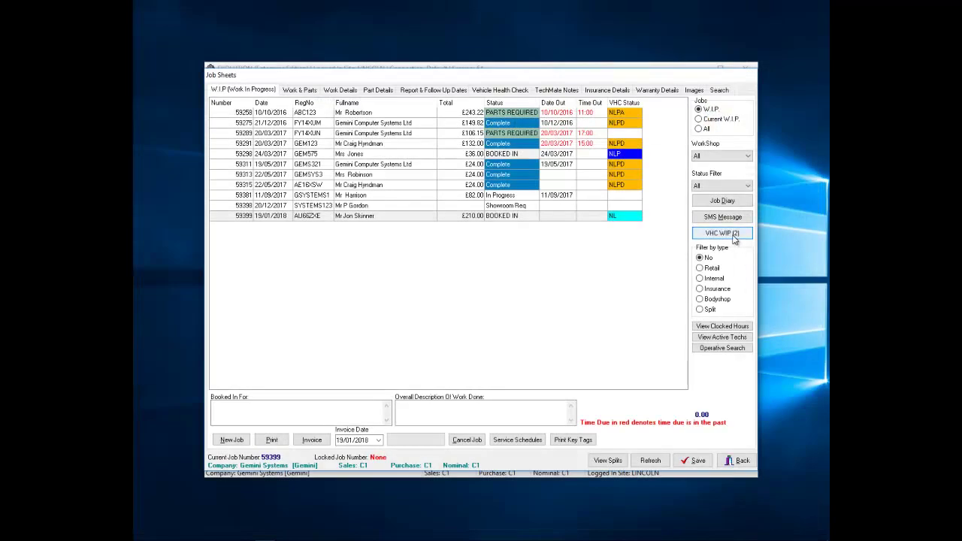
# Reopen the VHC Hub from the job sheets and open the upsells of the Bmw 4 Series 420D M Sport
pyautogui.rightClick(515, 302)
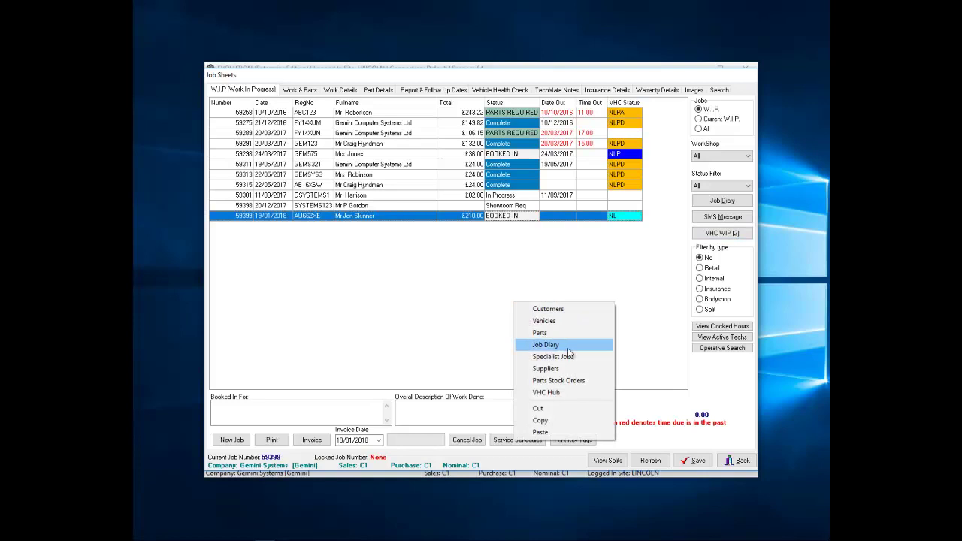
pyautogui.click(547, 392)
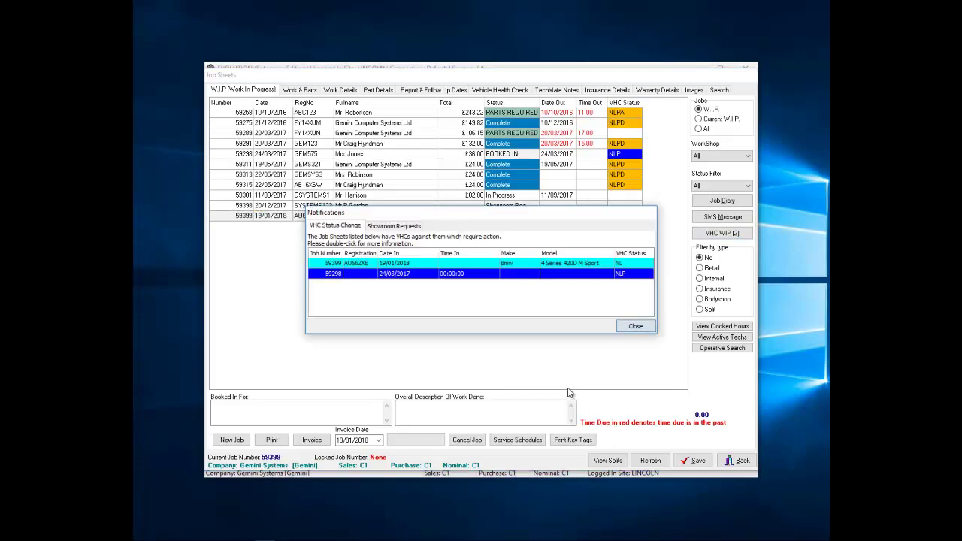
pyautogui.click(636, 325)
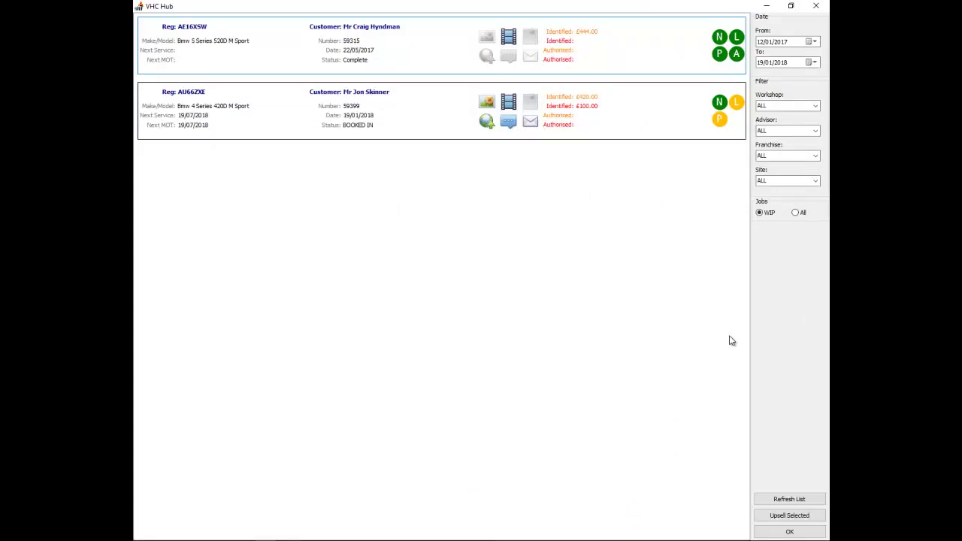
pyautogui.click(501, 114)
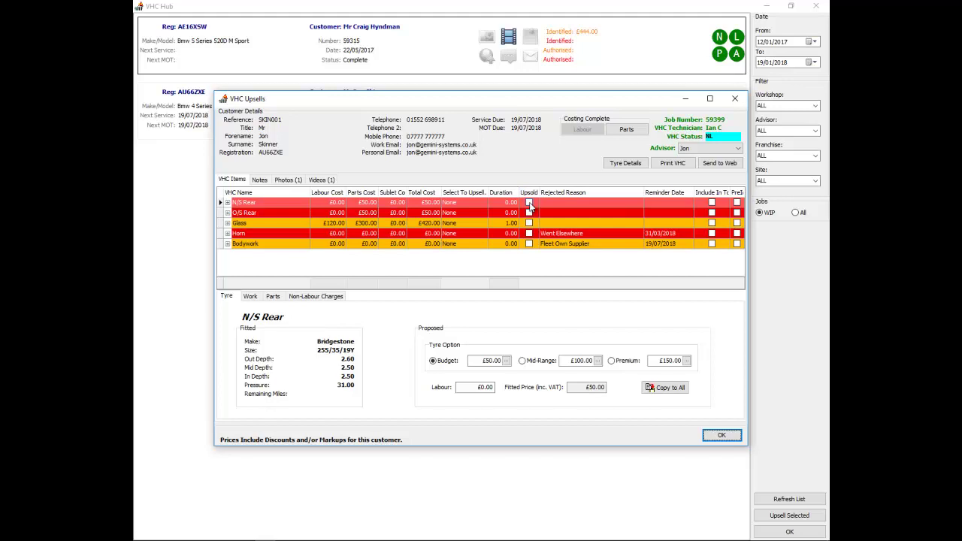
# Select the N/S Rear, O/S Rear and Glass items for upselling to the job sheet
pyautogui.click(480, 203)
pyautogui.click(483, 203)
pyautogui.click(476, 241)
pyautogui.click(482, 214)
pyautogui.click(485, 215)
pyautogui.click(479, 251)
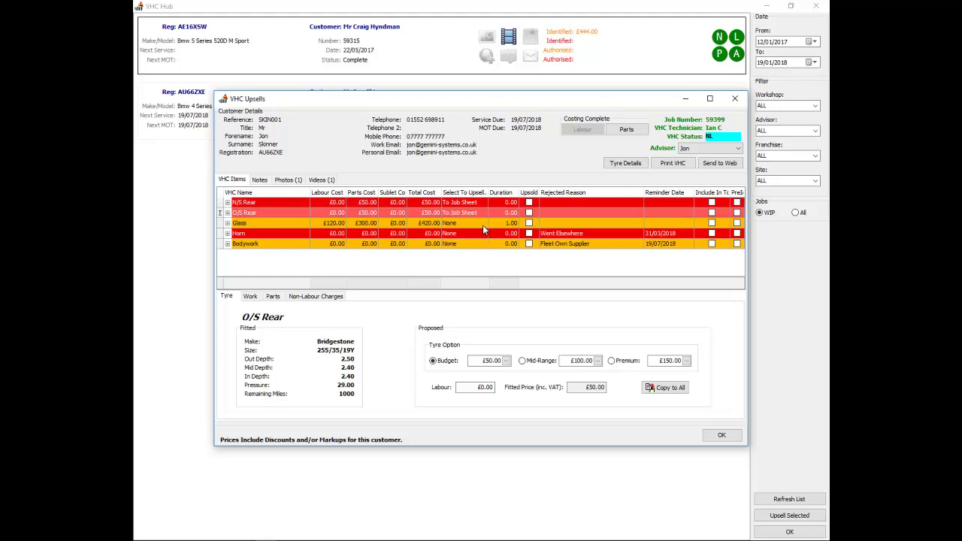
pyautogui.click(482, 225)
pyautogui.click(485, 225)
pyautogui.click(479, 263)
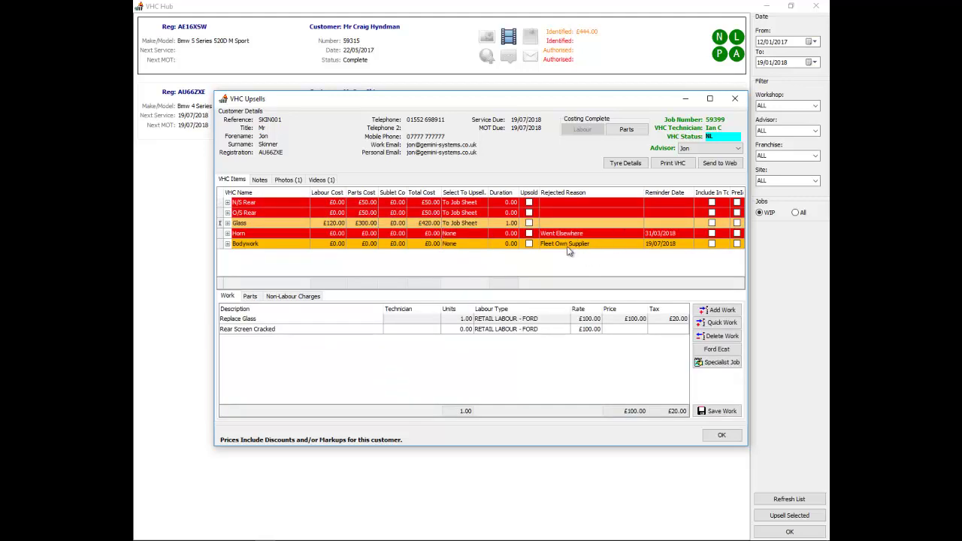
# Set a custom reminder date of 15/06/2018 for the rejected Horn item
pyautogui.click(660, 233)
pyautogui.click(688, 233)
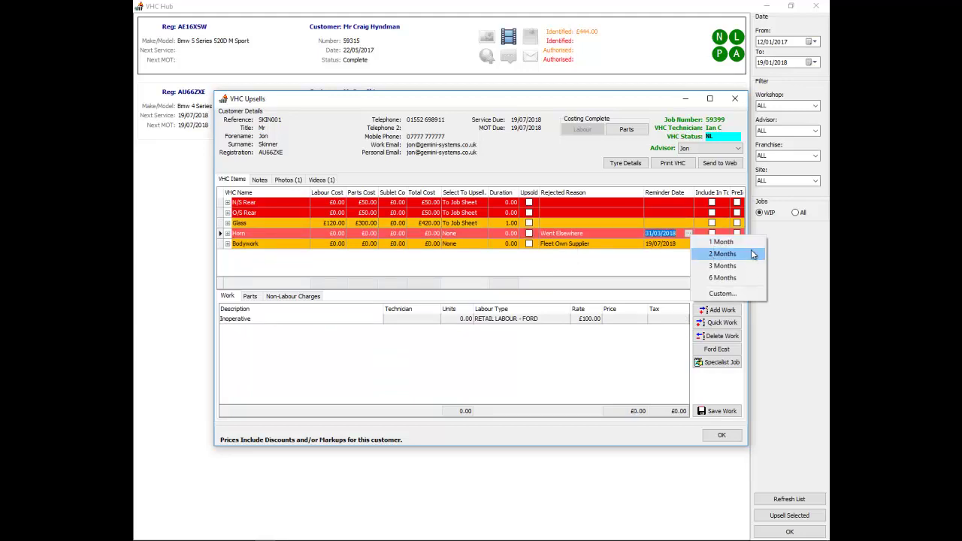
pyautogui.click(733, 294)
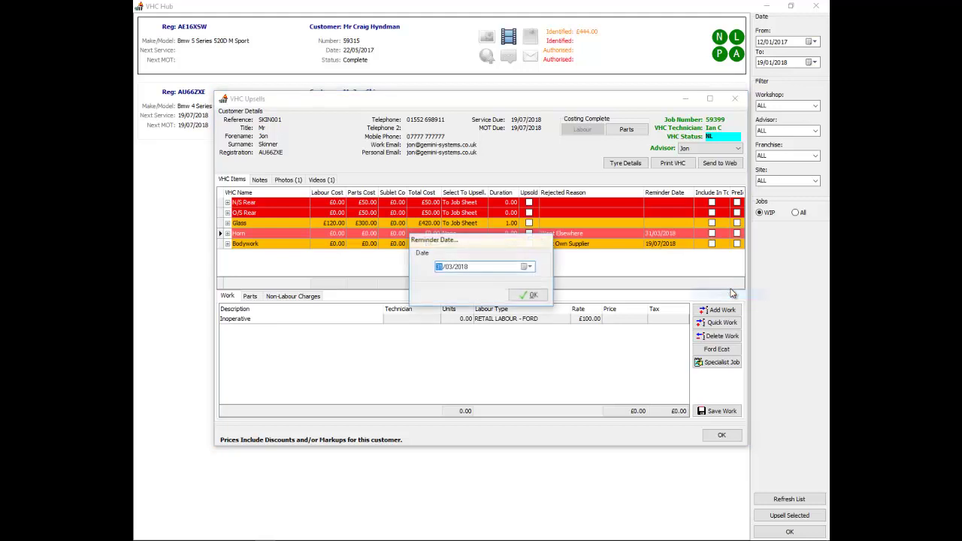
pyautogui.click(451, 267)
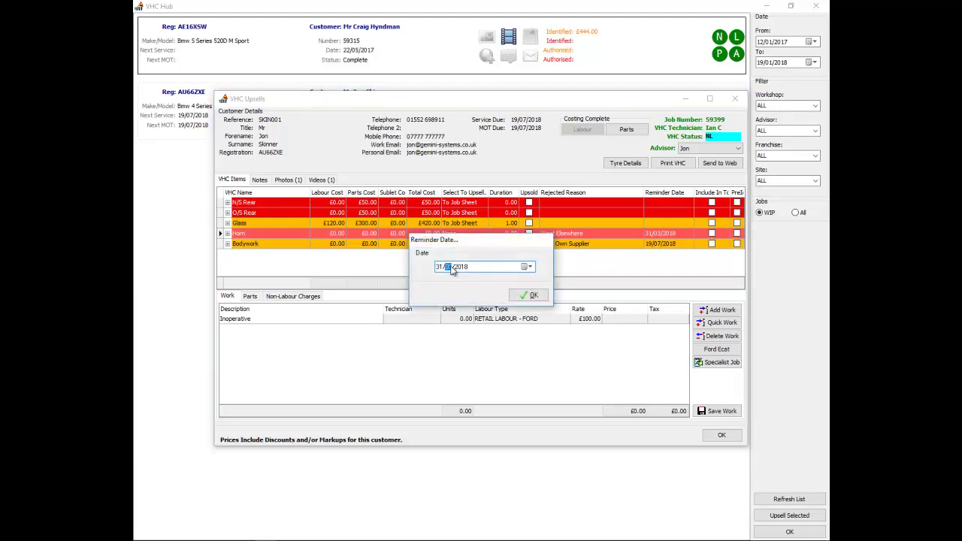
pyautogui.click(528, 267)
pyautogui.click(559, 283)
pyautogui.click(532, 267)
pyautogui.click(552, 282)
pyautogui.click(552, 282)
pyautogui.click(552, 282)
pyautogui.click(513, 319)
pyautogui.click(531, 296)
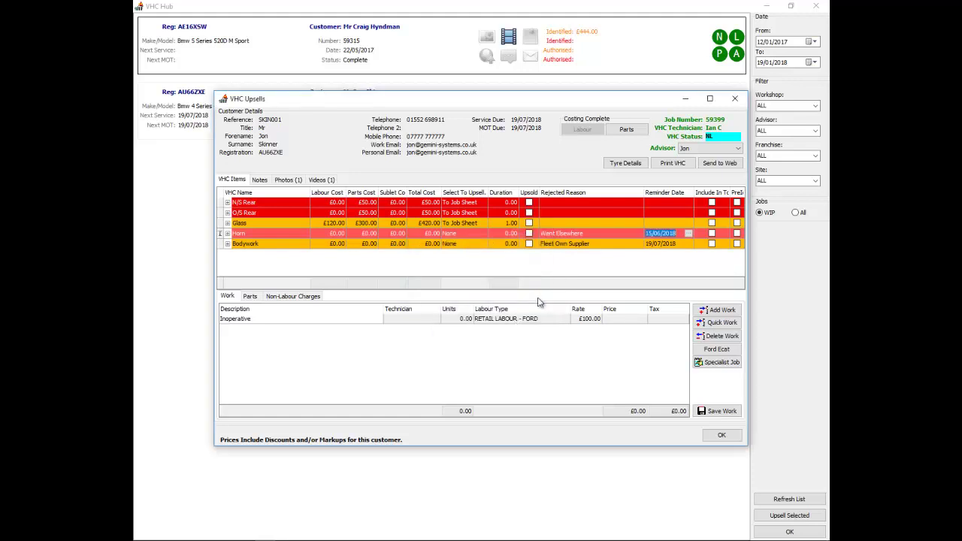